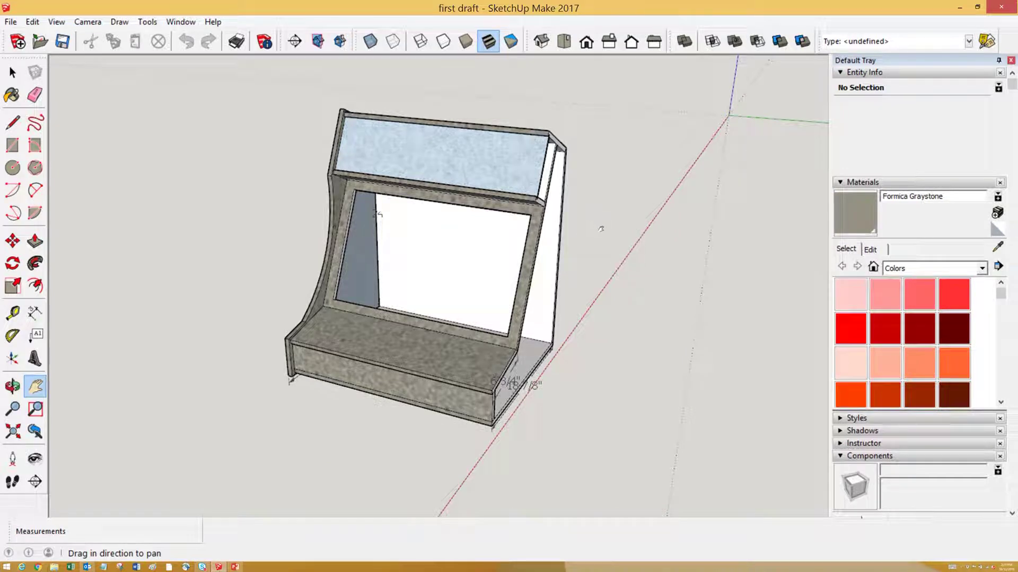
Step: Examine the first draft arcade cabinet from the front and through its open side with the dimensions
left_click_drag(603, 232, 570, 238)
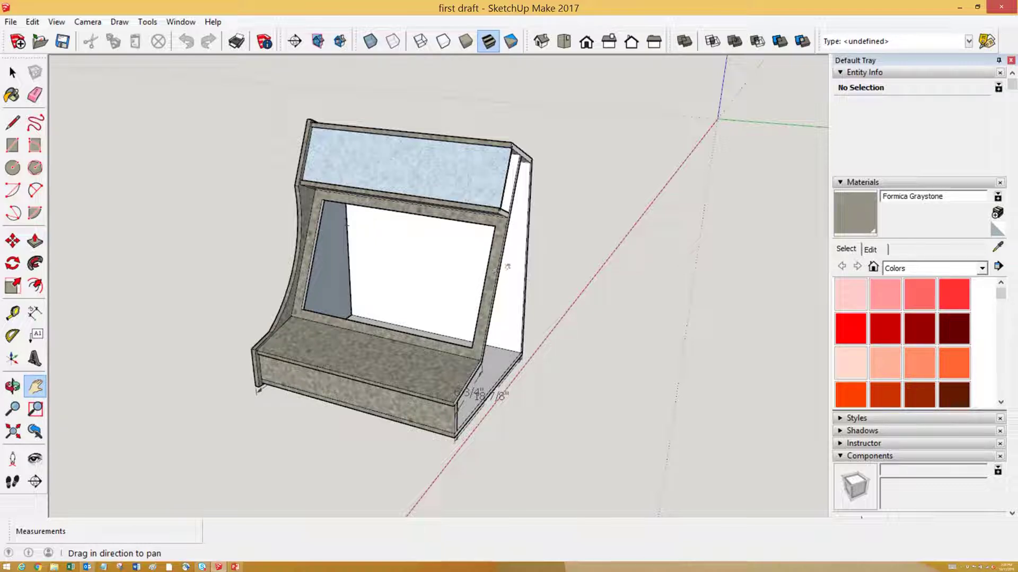
middle_click_drag(546, 252, 466, 263)
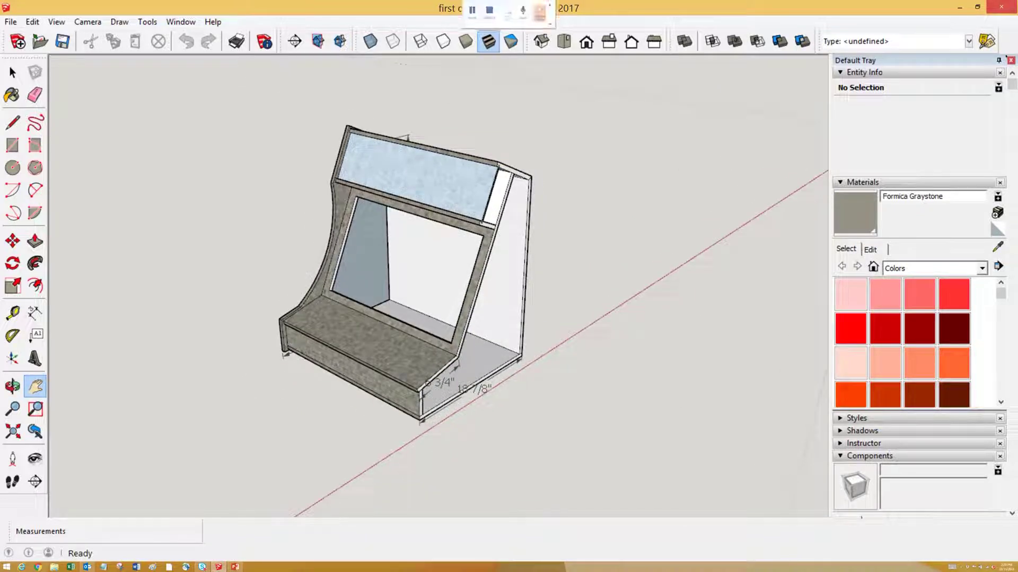
mouse_move(986, 220)
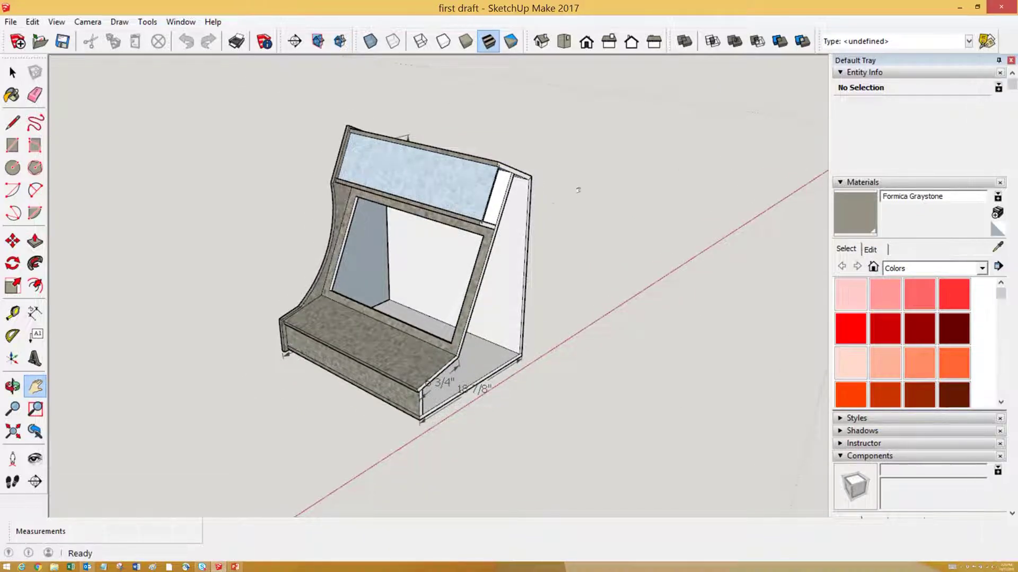
middle_click_drag(554, 204, 583, 319)
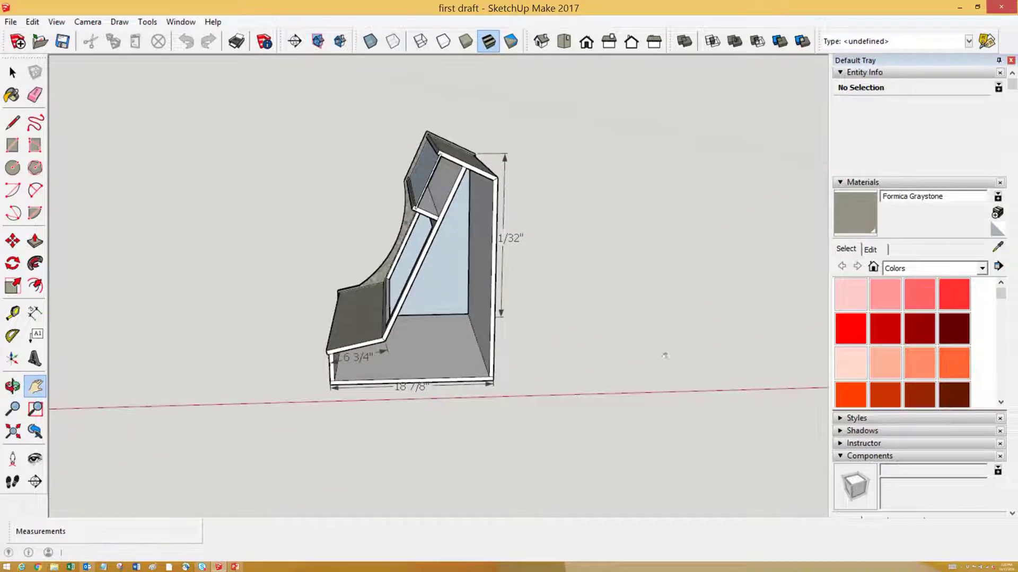
middle_click_drag(634, 349, 612, 326)
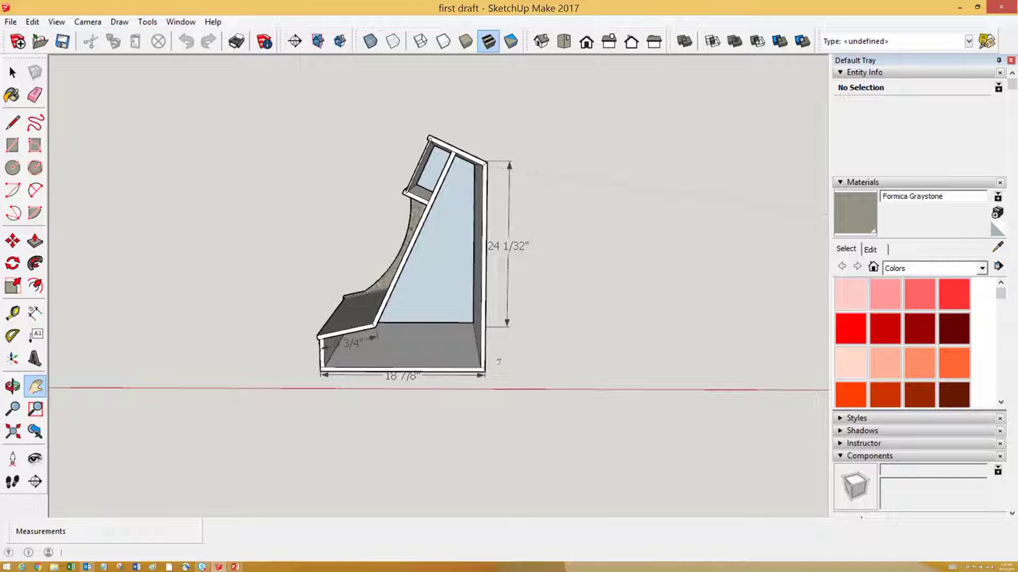
middle_click_drag(638, 277, 408, 354)
middle_click_drag(581, 372, 299, 223)
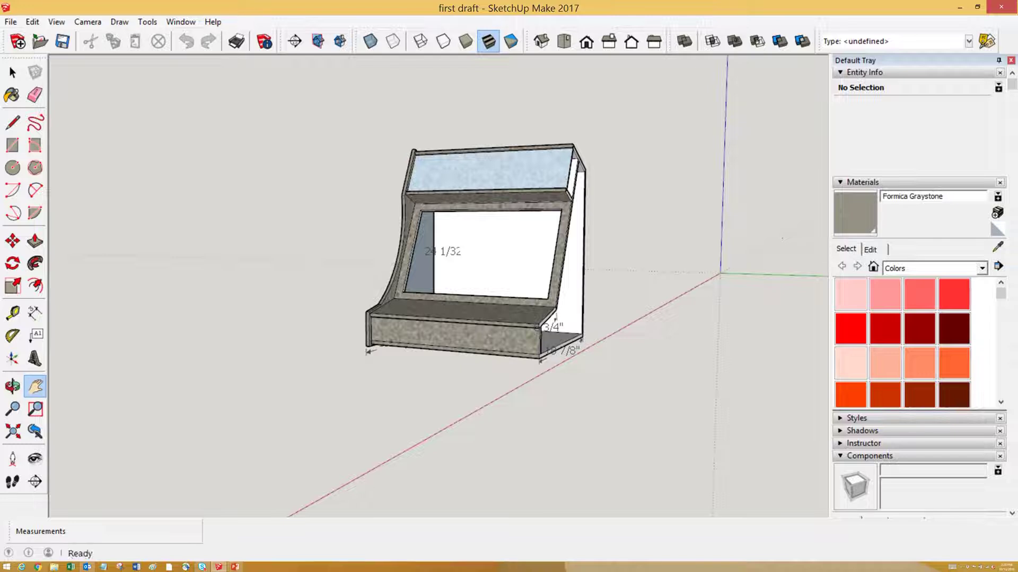
Step: Open the recent model file "second draft"
left_click(11, 22)
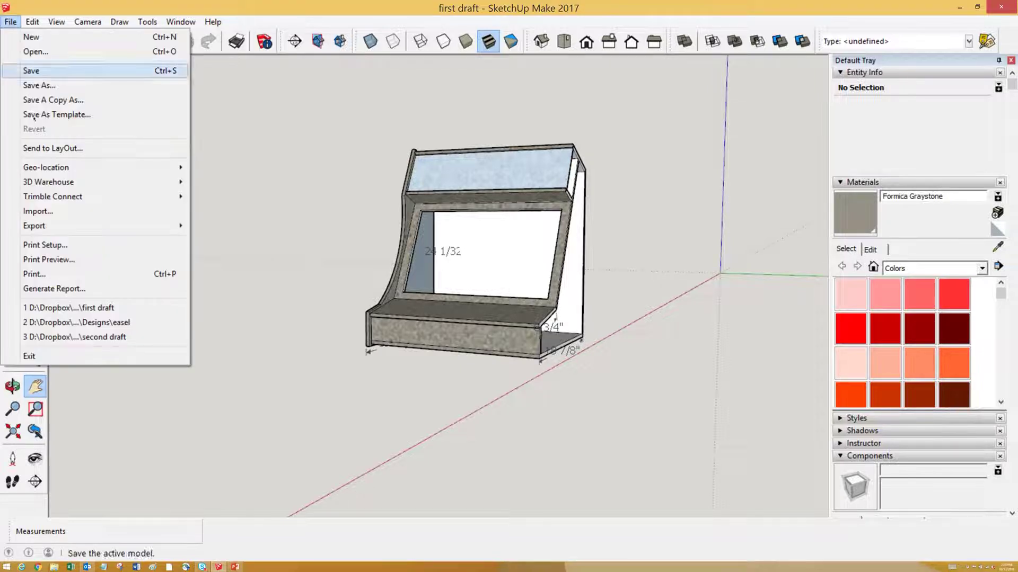
left_click(126, 337)
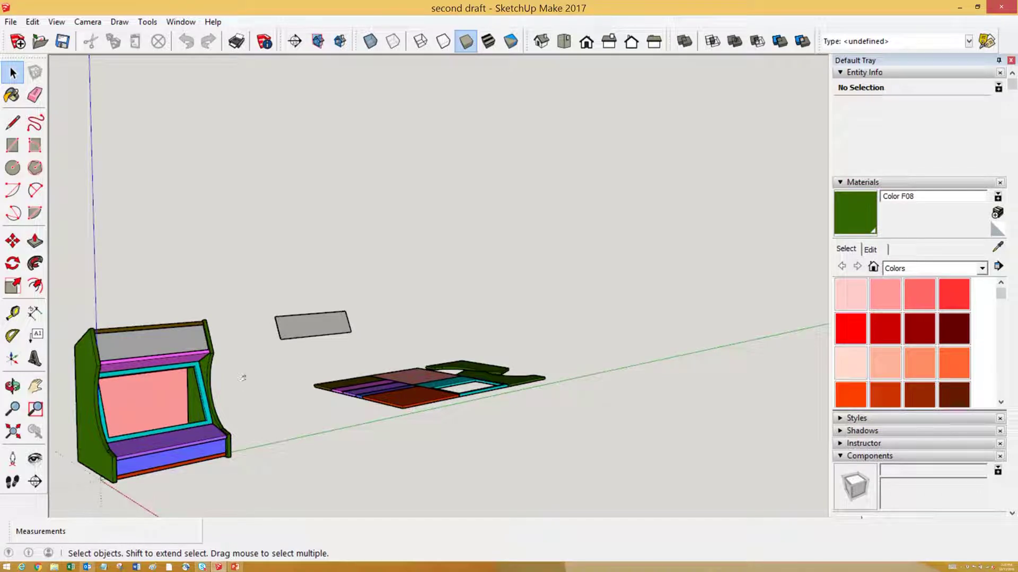
Step: Examine the colour-coded cabinet up close from the front and from behind
key("h")
left_click_drag(233, 379, 415, 284)
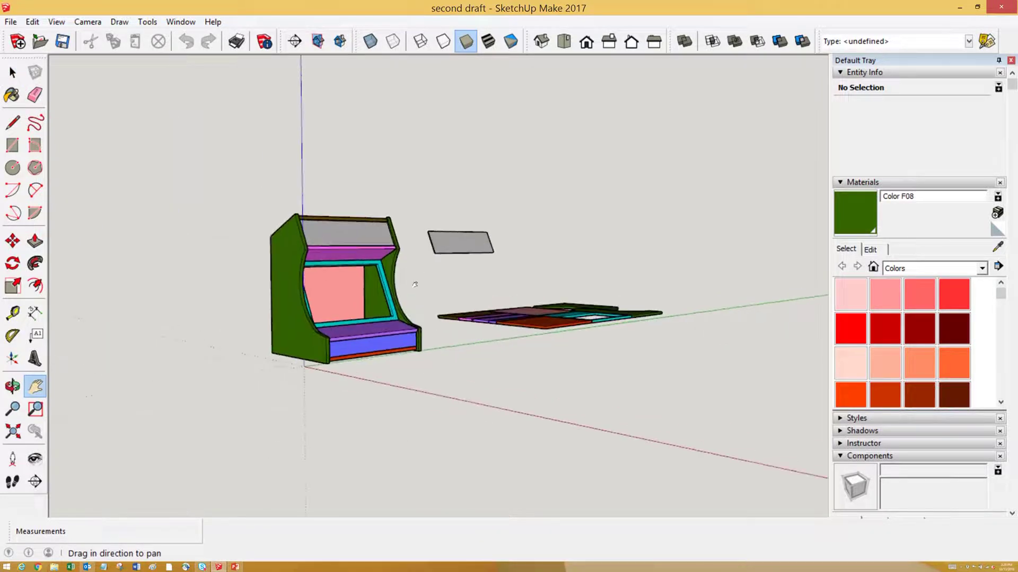
scroll(414, 283, "up", 3)
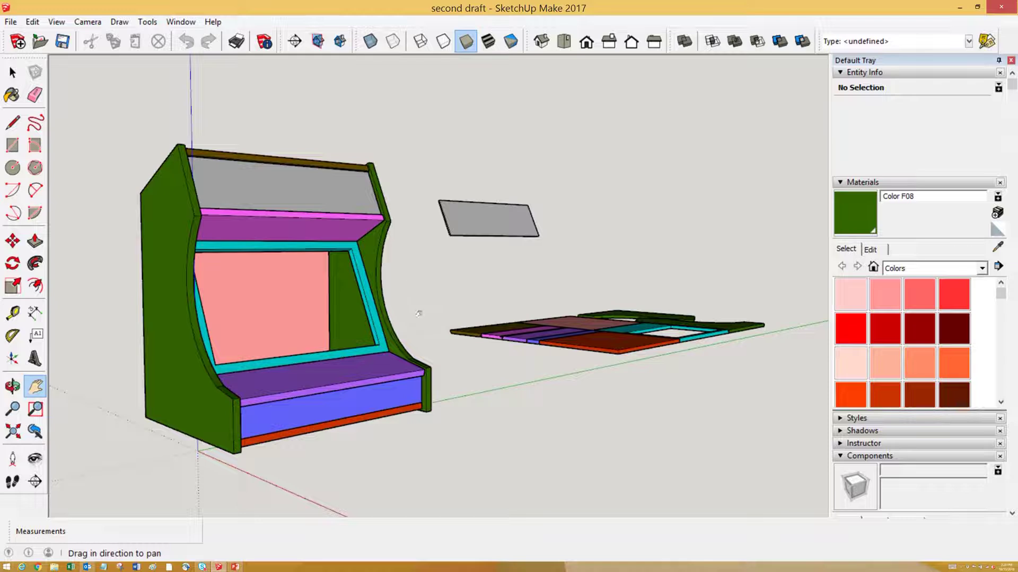
key("o")
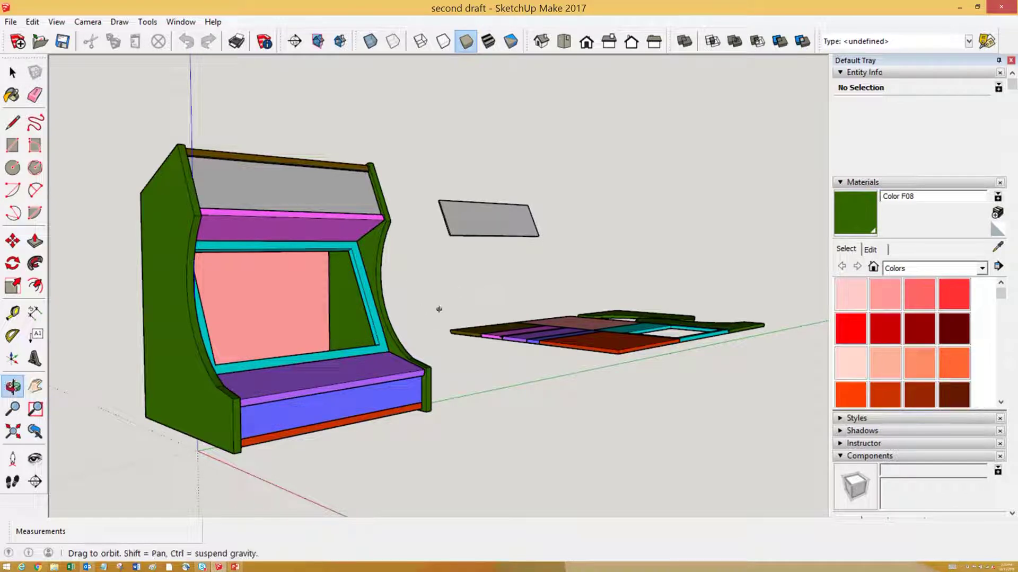
left_click_drag(438, 309, 433, 288)
key("h")
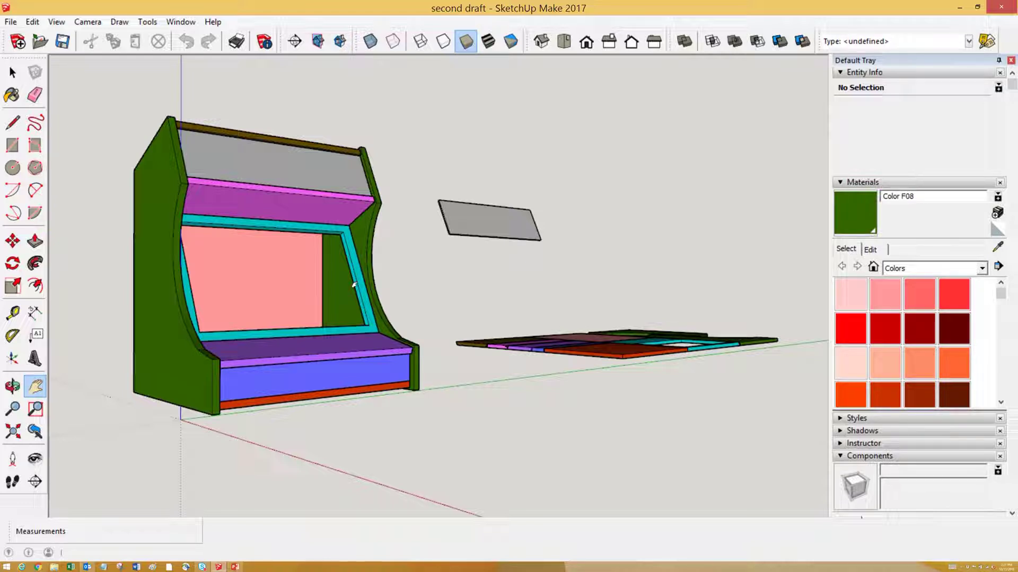
key("o")
left_click_drag(262, 318, 591, 334)
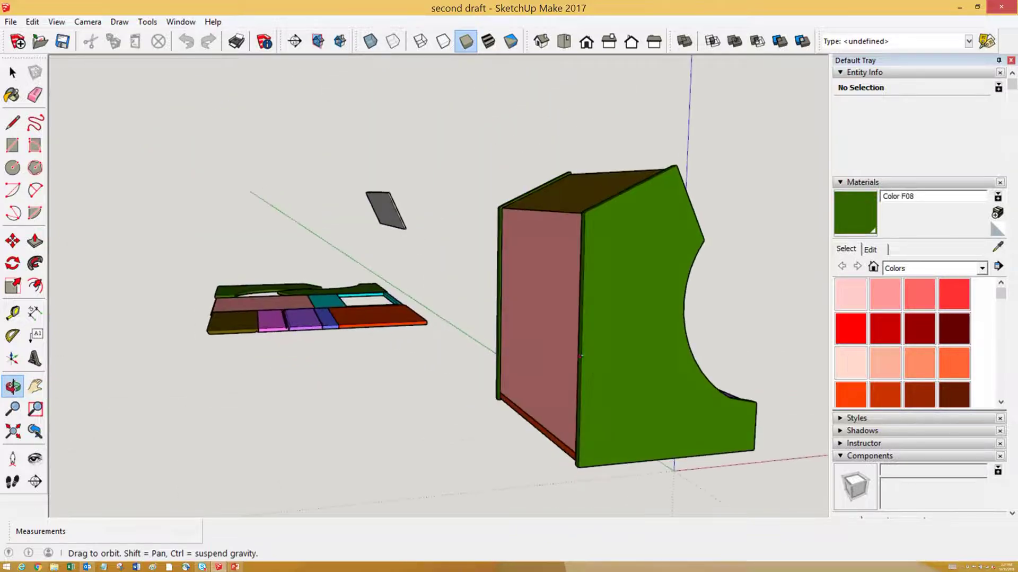
key("h")
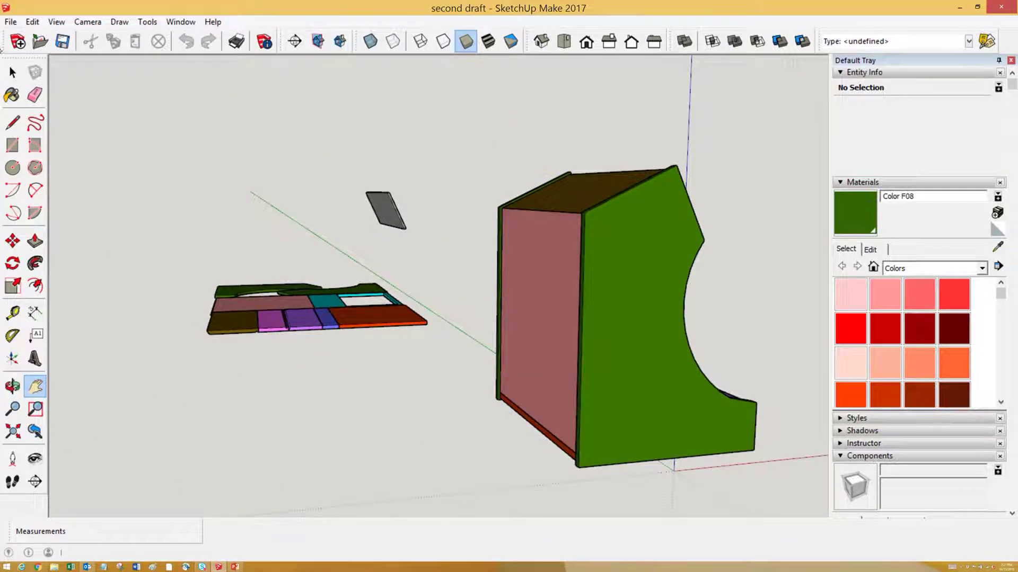
Step: Try to move five cabinet panels, including both green sides and the pink back, away from the rest of the cabinet
left_click(12, 73)
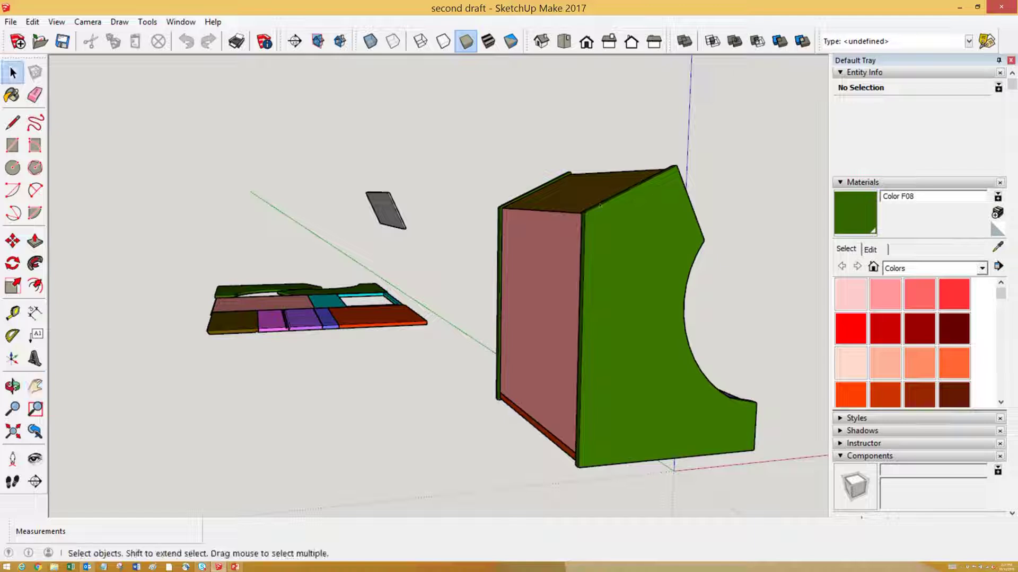
left_click(626, 245)
left_click_drag(625, 245, 450, 249)
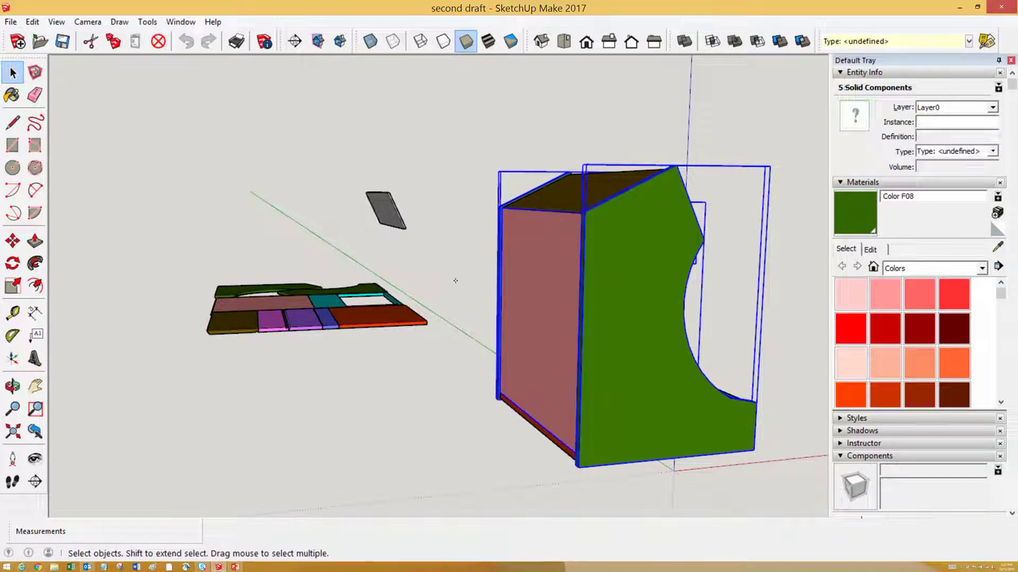
key("m")
left_click(643, 286)
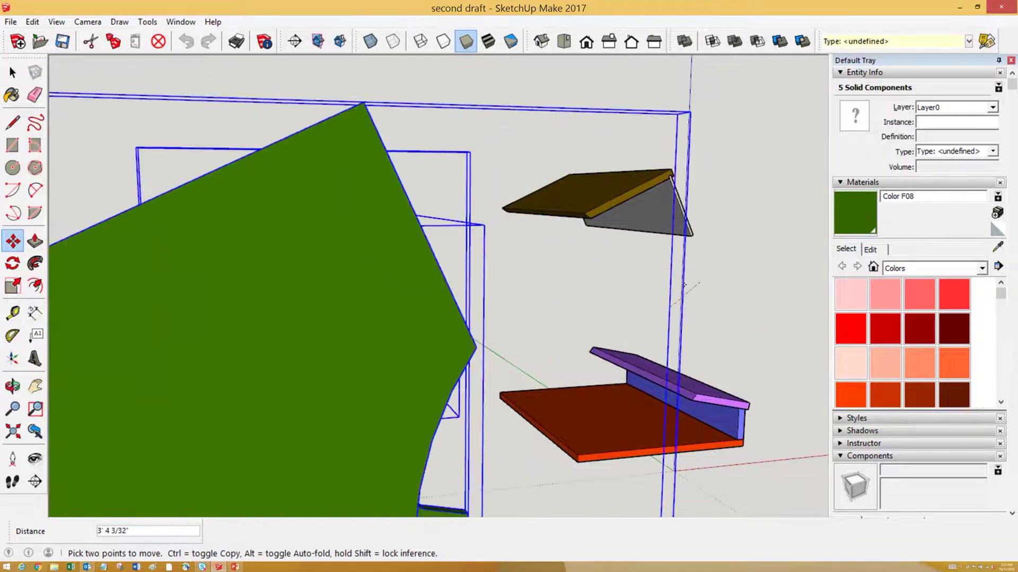
left_click(670, 288)
key("ctrl+z")
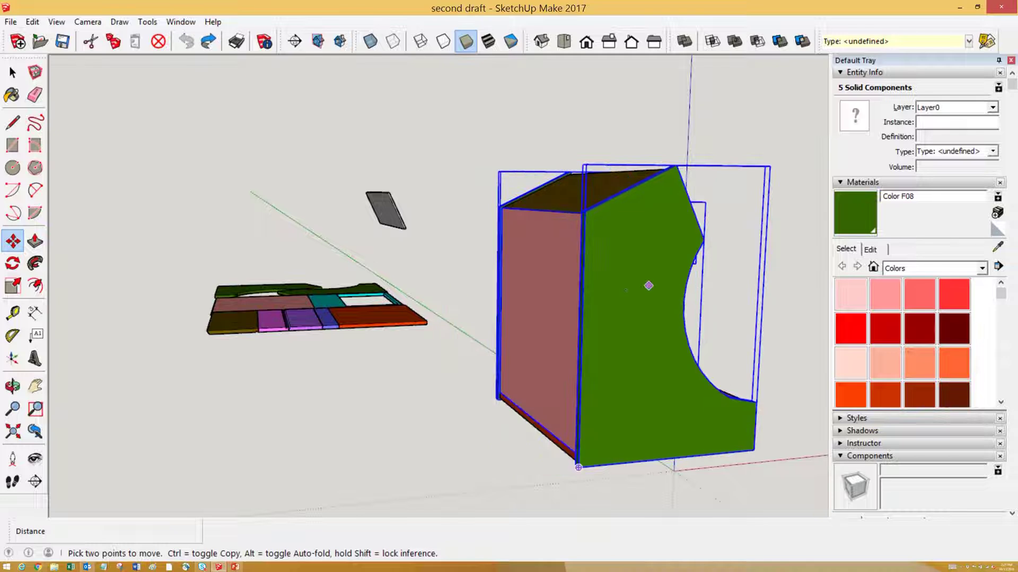
left_click(103, 194)
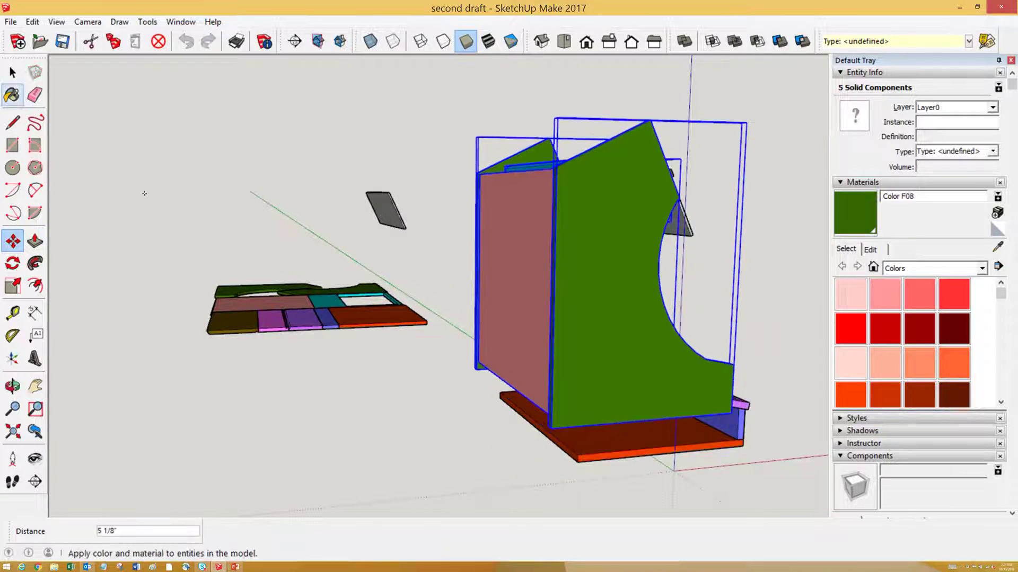
key("ctrl")
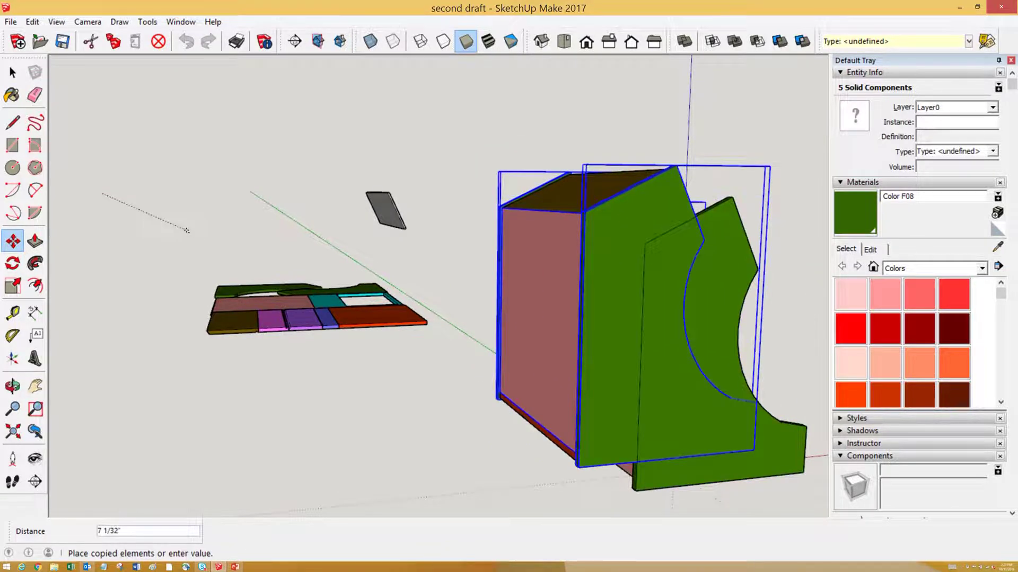
key("Escape")
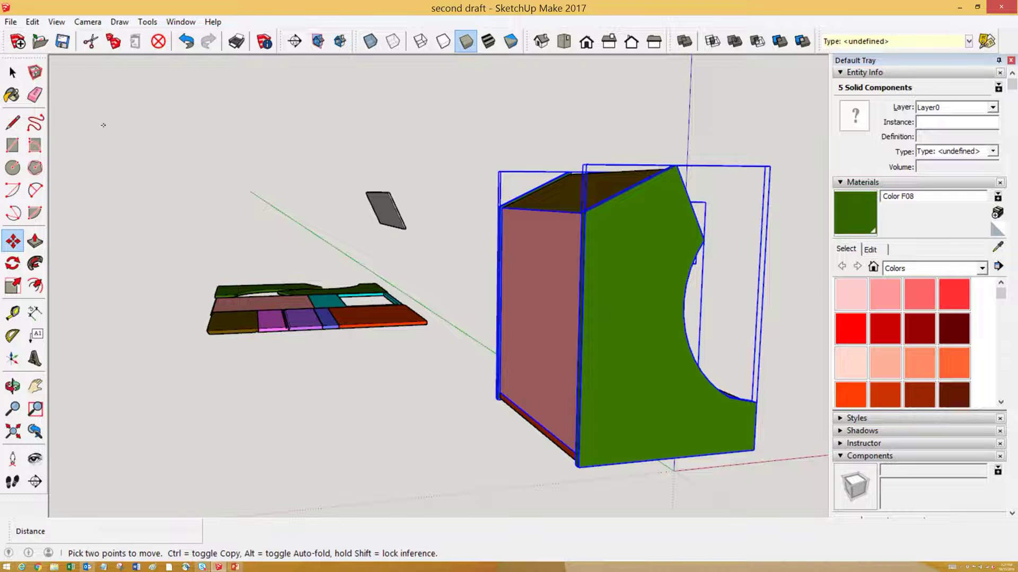
key("space")
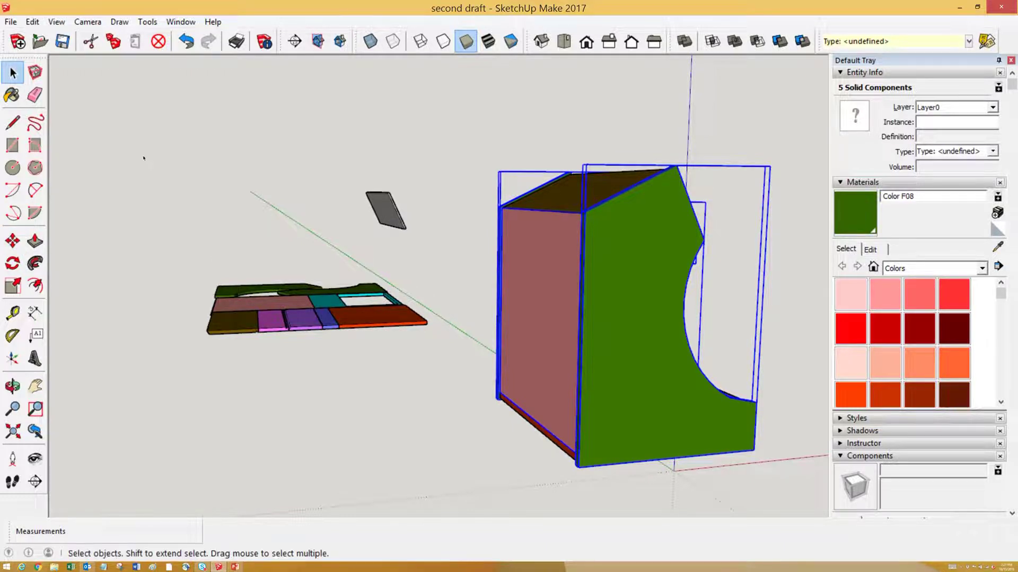
left_click(143, 157)
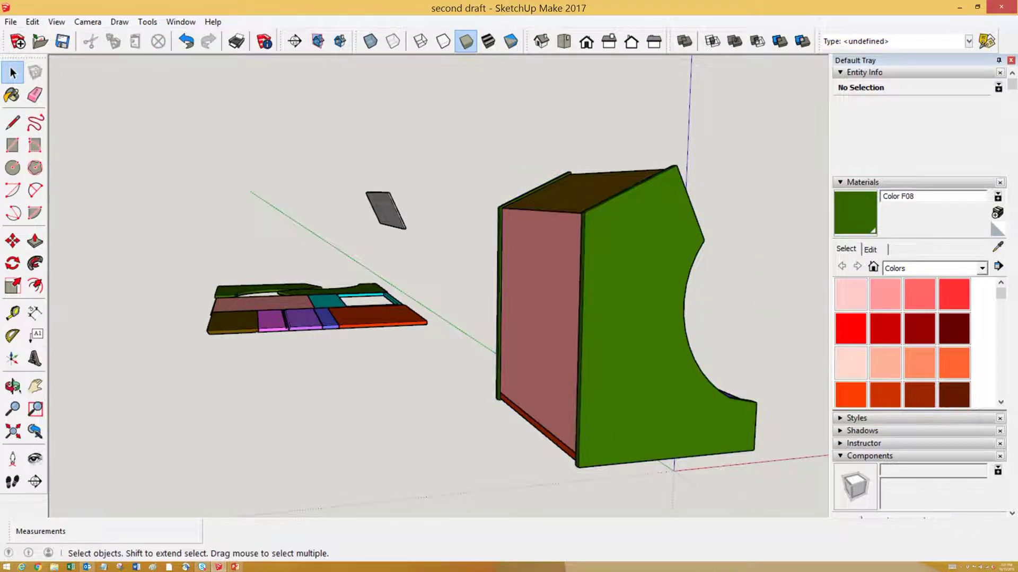
Step: Examine the assembled cabinet's front and compare it with the flat layout of matching coloured panels beside it
left_click(35, 387)
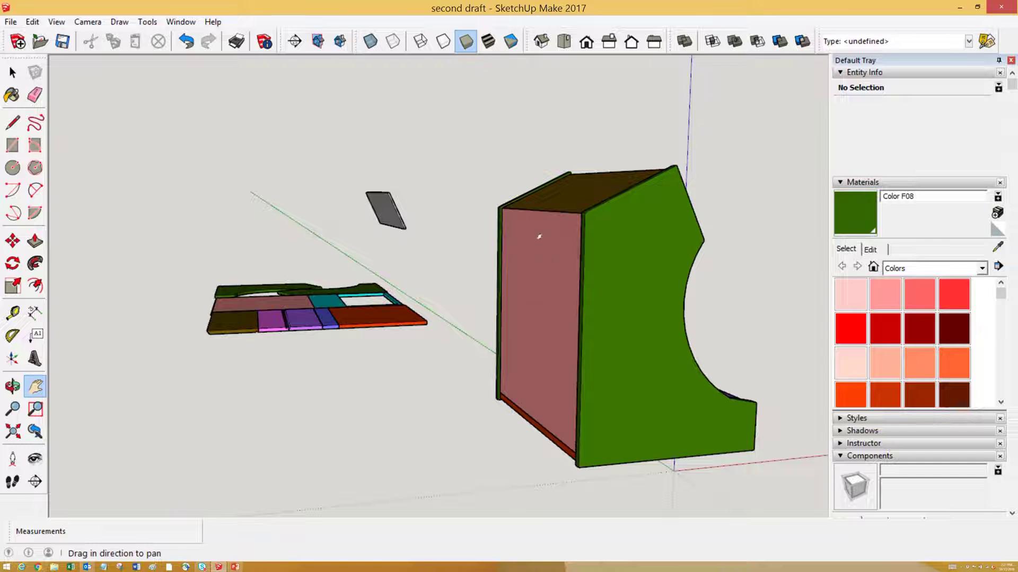
middle_click_drag(761, 254, 428, 258)
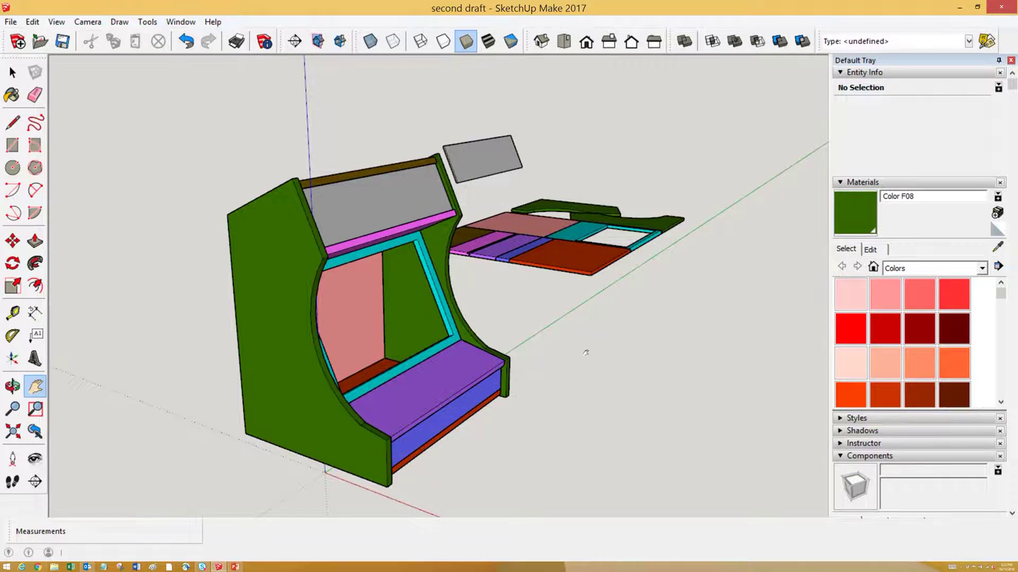
middle_click_drag(596, 351, 420, 329)
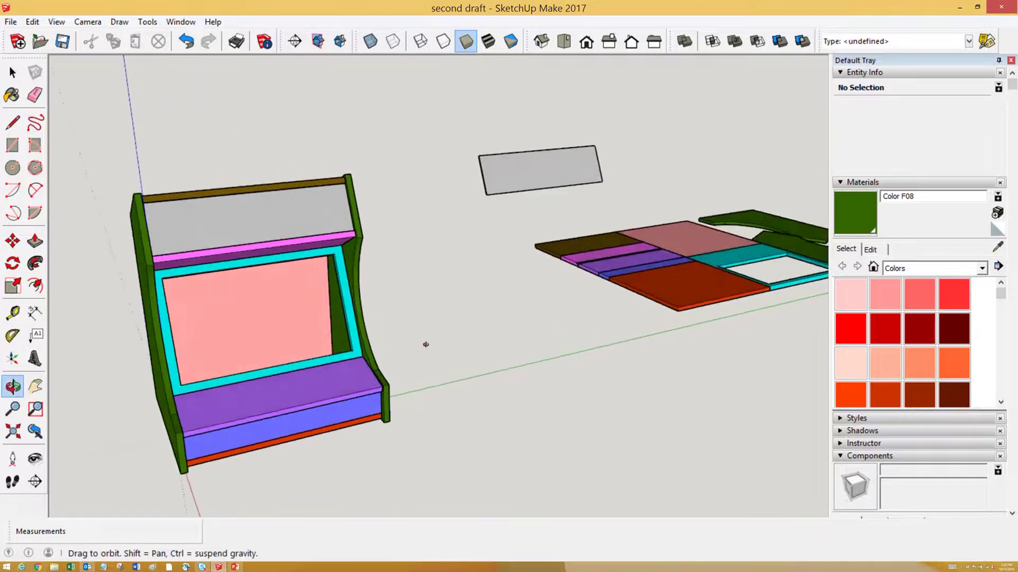
key("h")
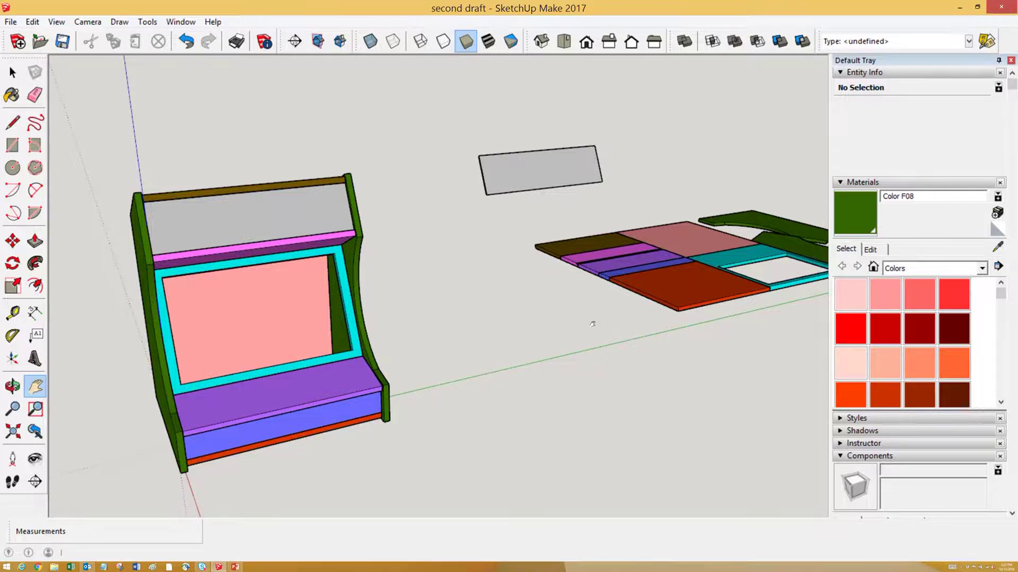
middle_click_drag(572, 314, 575, 350)
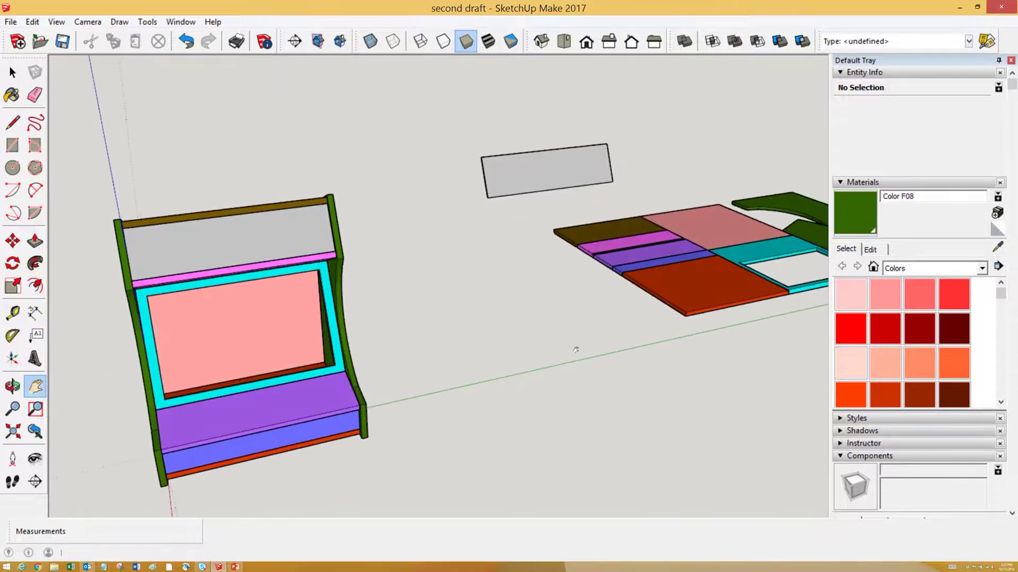
left_click_drag(580, 319, 318, 366)
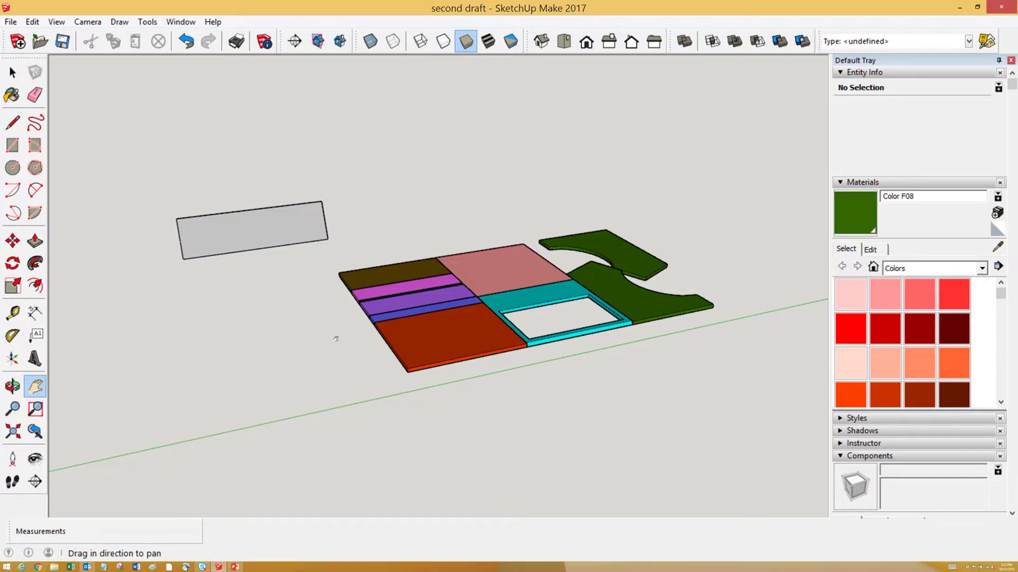
middle_click_drag(335, 340, 371, 332)
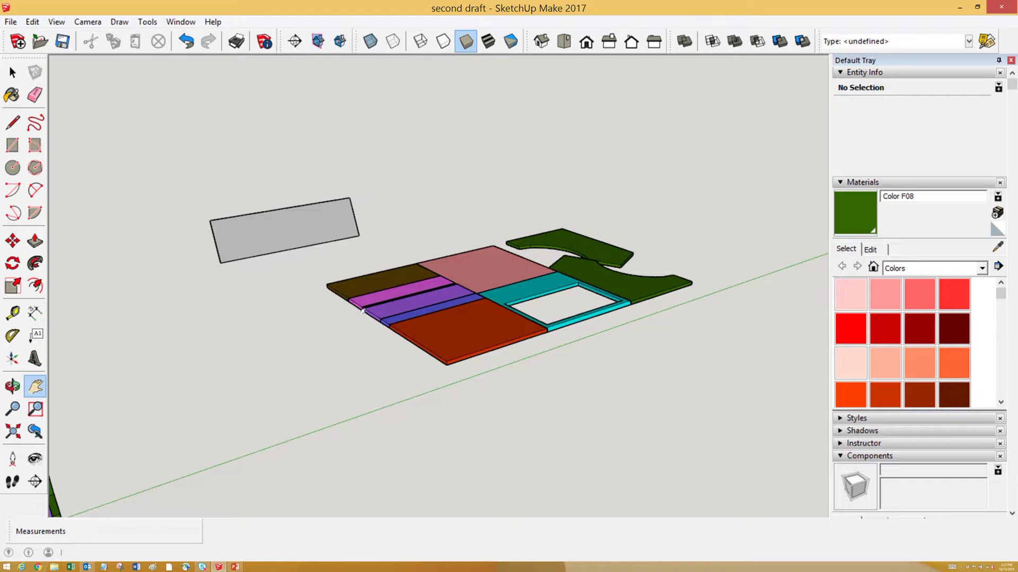
left_click_drag(279, 336, 552, 246)
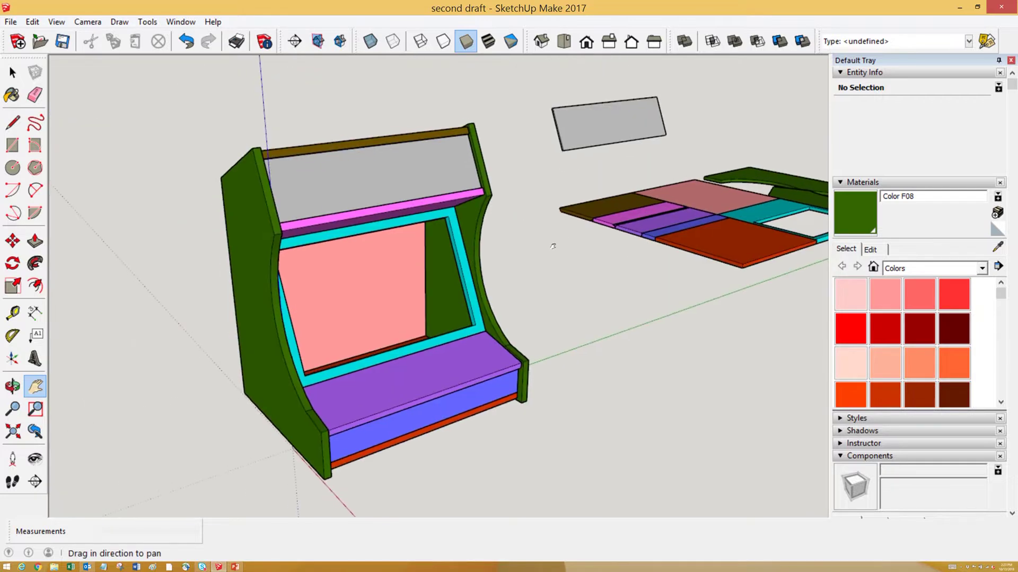
middle_click_drag(559, 278, 504, 252)
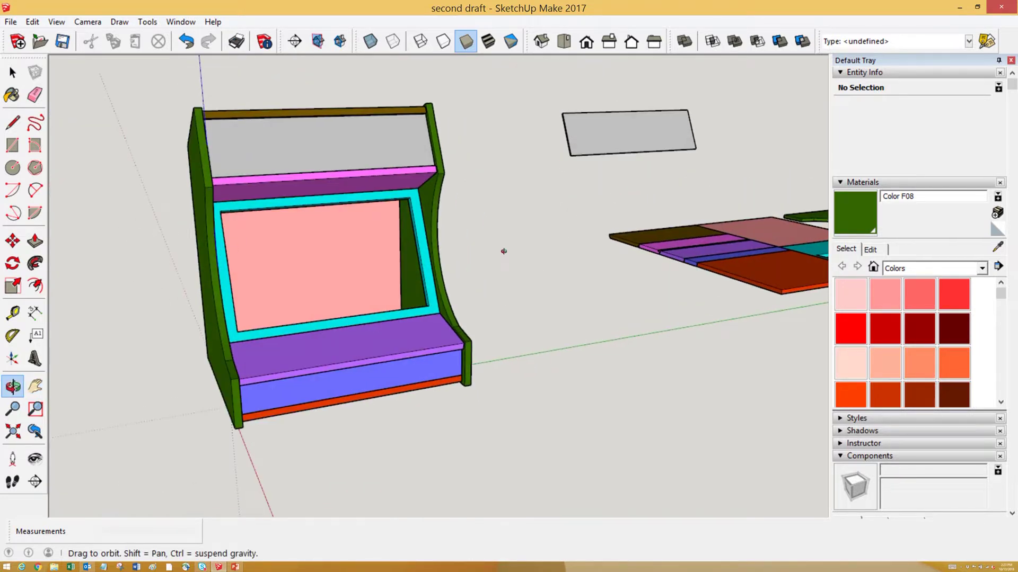